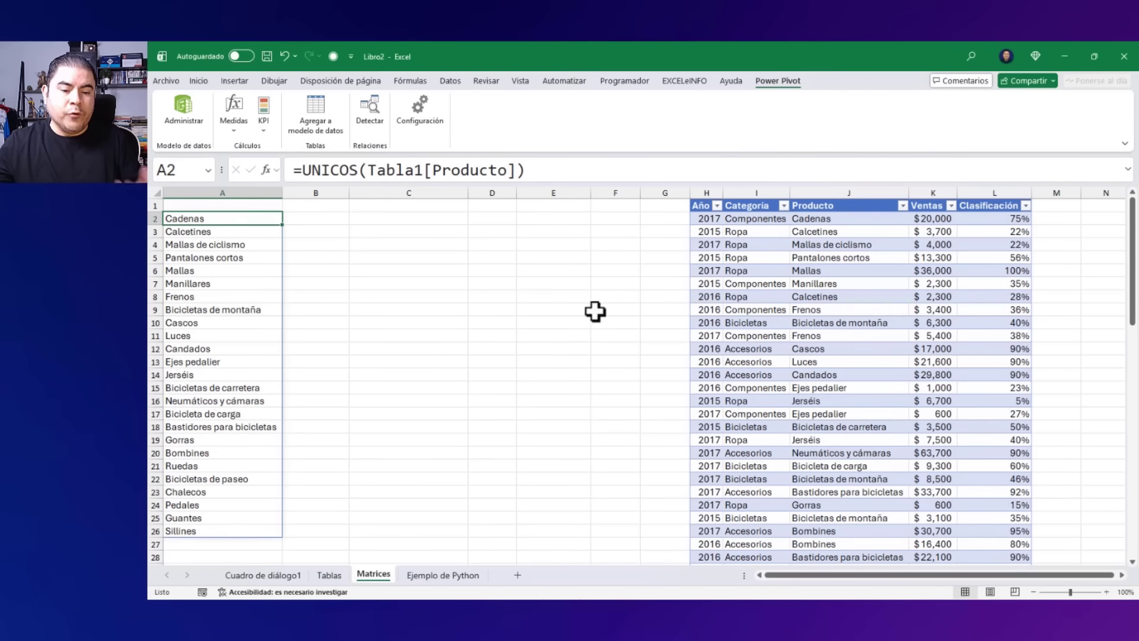
Start recording an Office Script of actions on the Tablas sheet.
{"action": "left_click", "coordinate": [329, 575]}
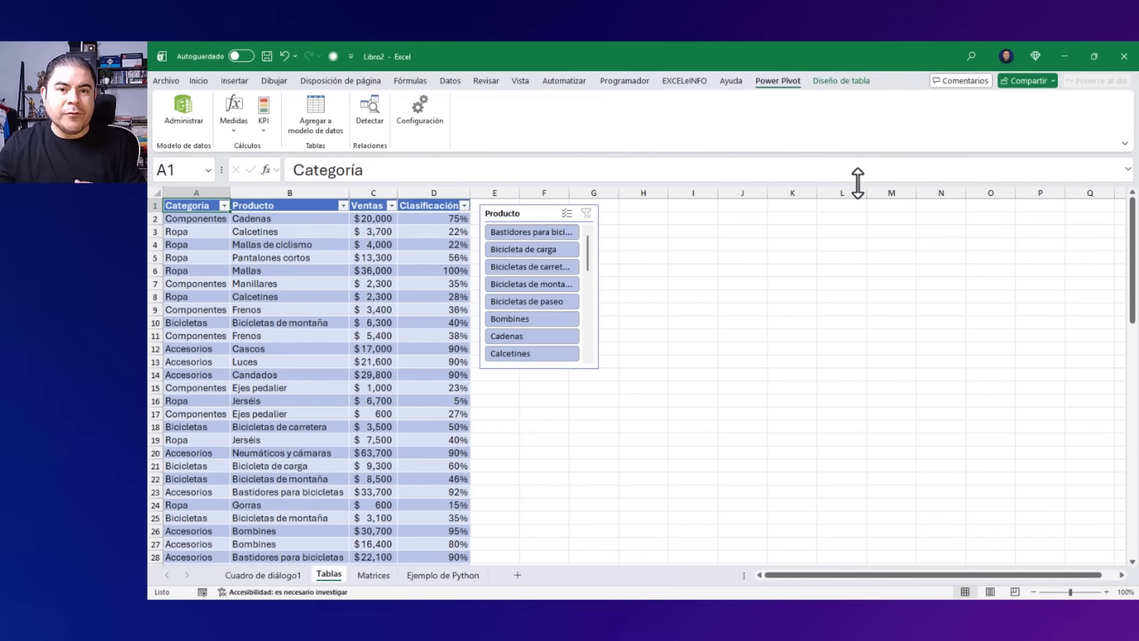
{"action": "left_click", "coordinate": [565, 81]}
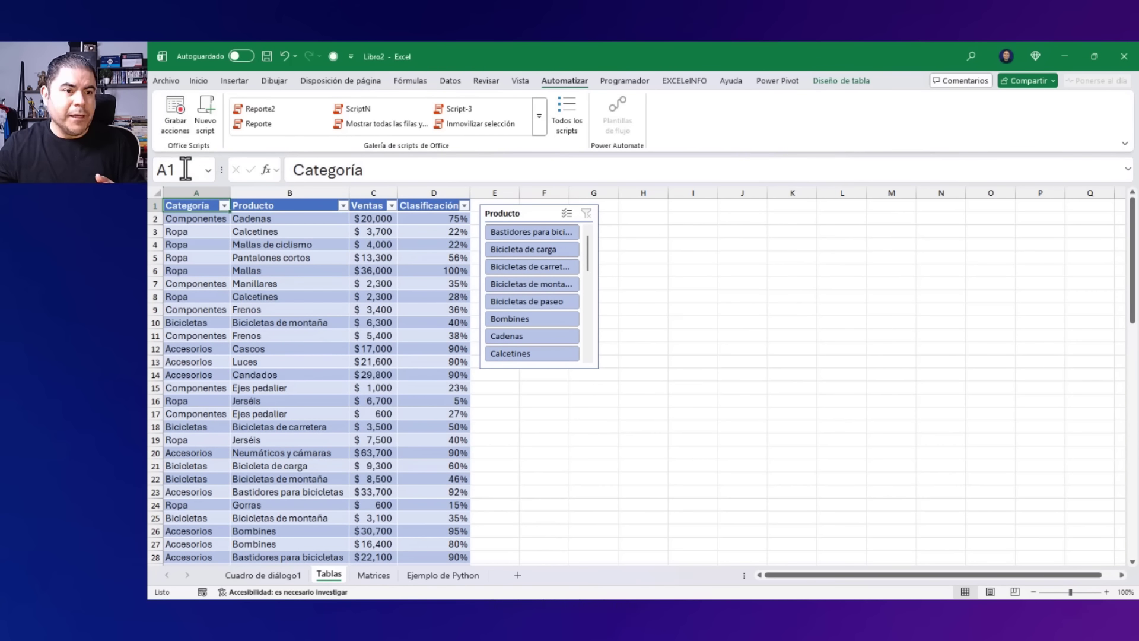
{"action": "left_click", "coordinate": [179, 119]}
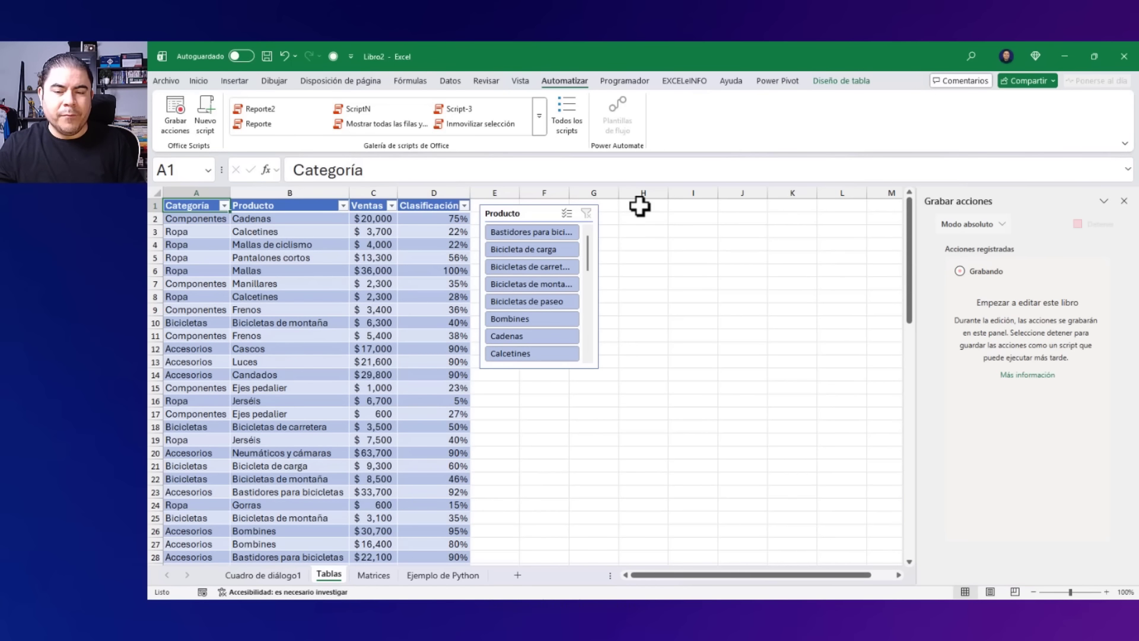
Fill the range H1:I12 with yellow.
{"action": "left_click_drag", "start_coordinate": [640, 208], "coordinate": [696, 333]}
{"action": "right_click", "coordinate": [674, 237]}
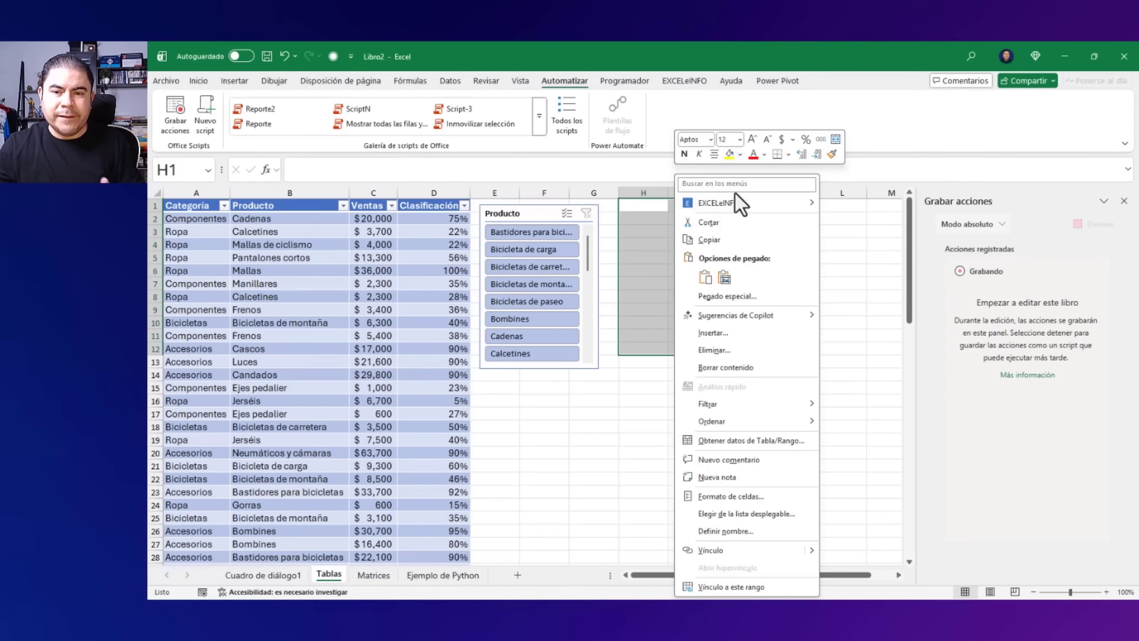
{"action": "left_click", "coordinate": [729, 155]}
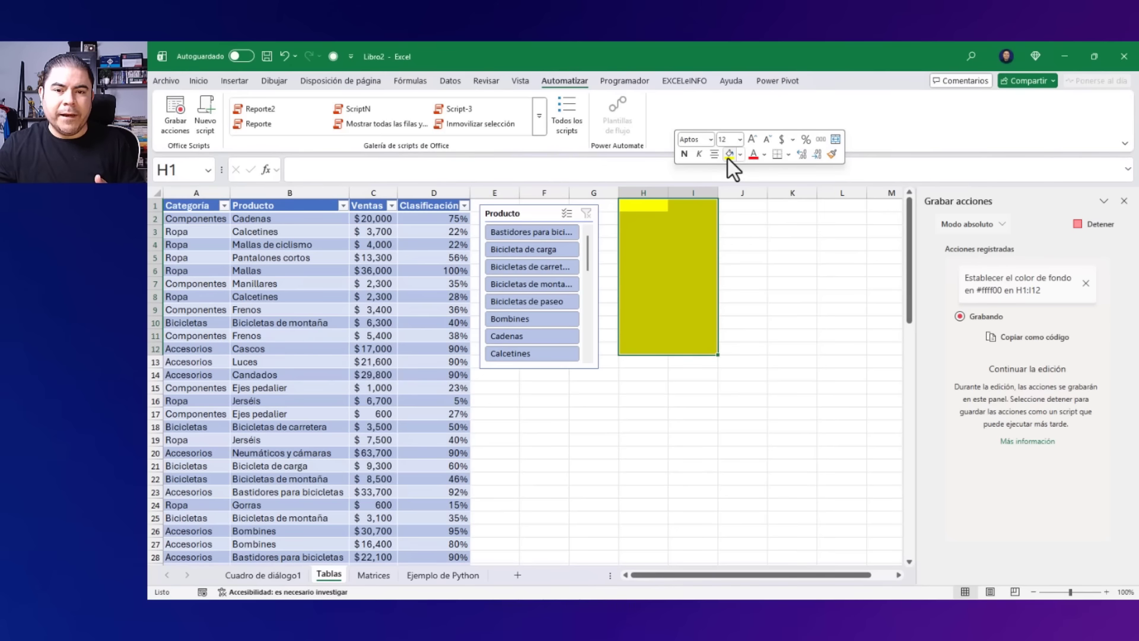
Convert the product sales table that starts in cell A1 to a normal range.
{"action": "left_click", "coordinate": [197, 205]}
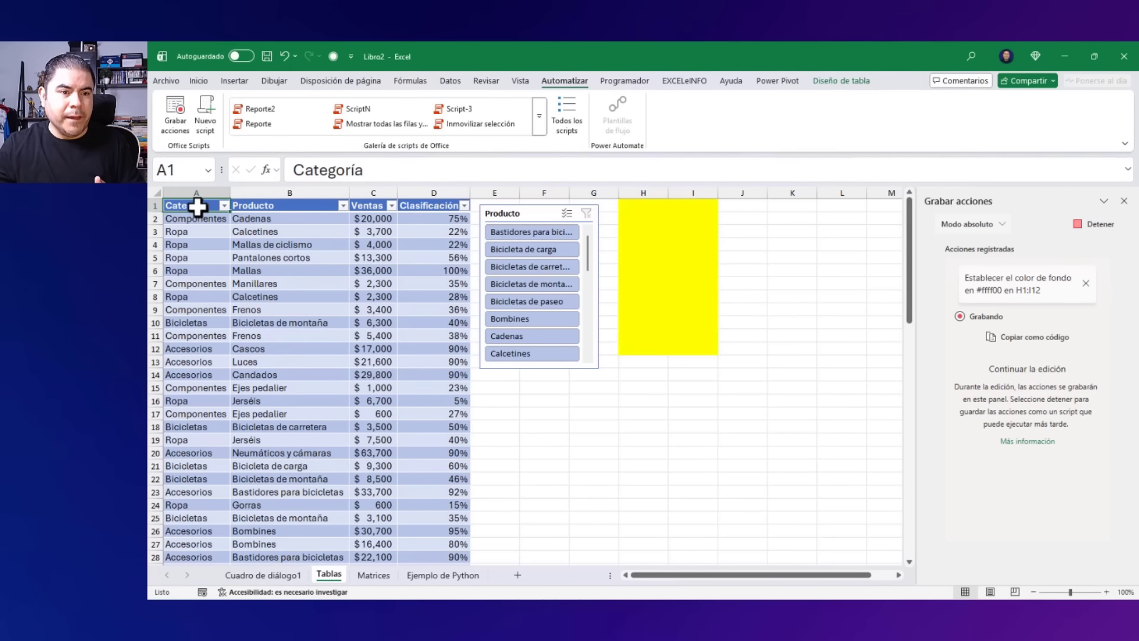
{"action": "left_click", "coordinate": [857, 82]}
{"action": "left_click", "coordinate": [332, 136]}
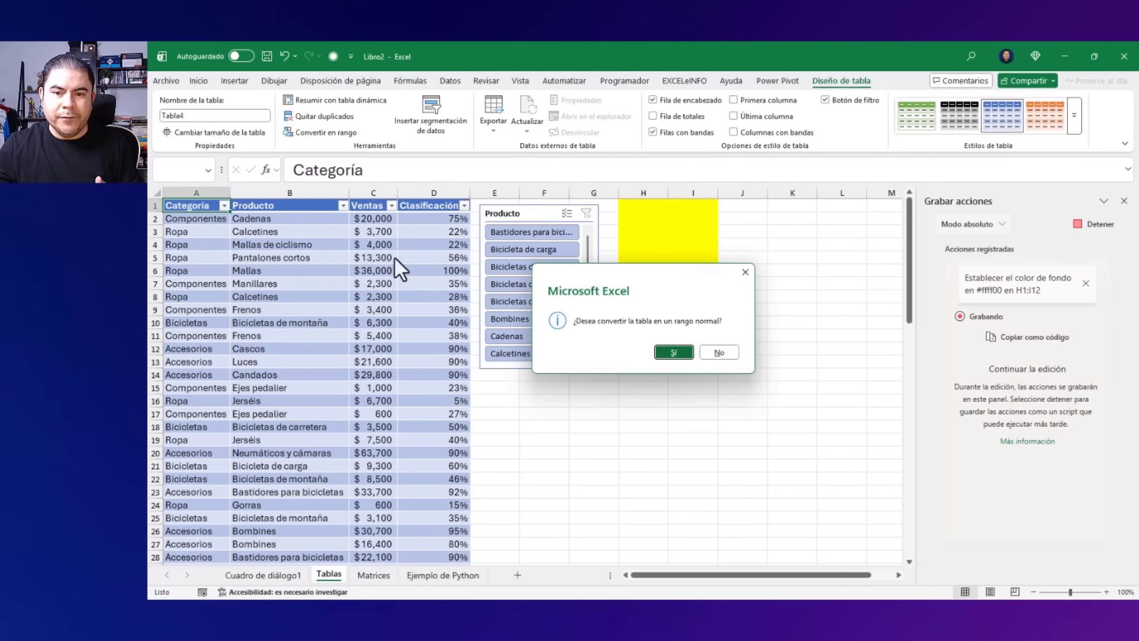
{"action": "left_click", "coordinate": [655, 357]}
Apply all borders to the data range A2:D19.
{"action": "left_click_drag", "start_coordinate": [207, 218], "coordinate": [437, 442]}
{"action": "right_click", "coordinate": [313, 236]}
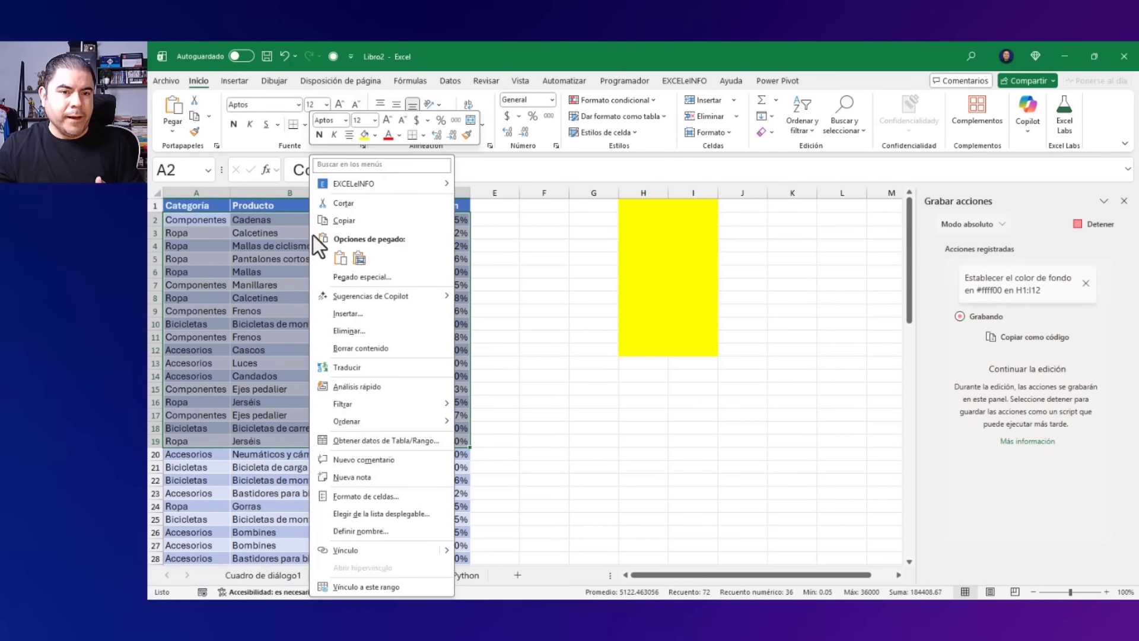
{"action": "left_click", "coordinate": [423, 135]}
{"action": "left_click", "coordinate": [470, 240]}
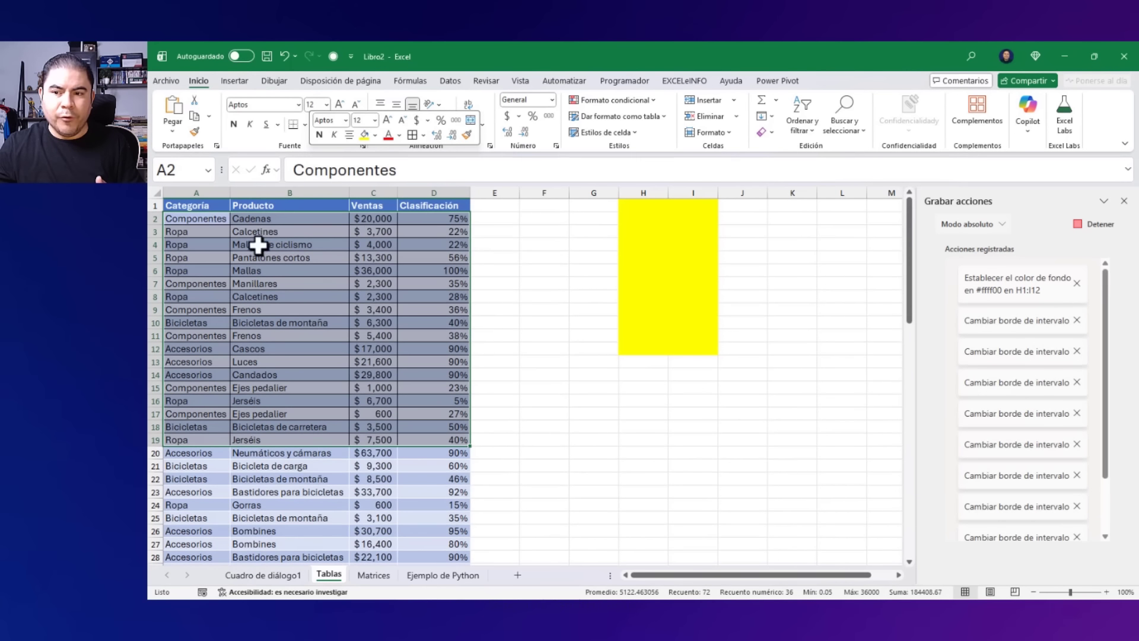
{"action": "left_click", "coordinate": [175, 231]}
Review the recorded actions, stop the recording and open the generated script in the code editor.
{"action": "scroll", "coordinate": [1028, 314], "scroll_direction": "down", "scroll_amount": 3}
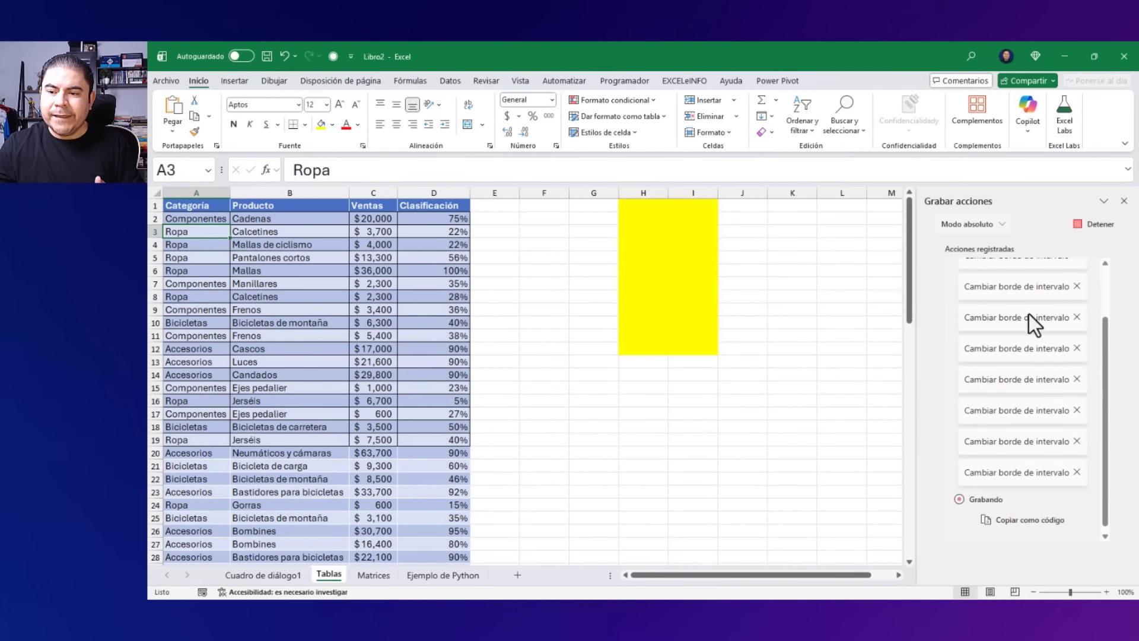
{"action": "scroll", "coordinate": [1011, 318], "scroll_direction": "up", "scroll_amount": 3}
{"action": "scroll", "coordinate": [1011, 318], "scroll_direction": "down", "scroll_amount": 3}
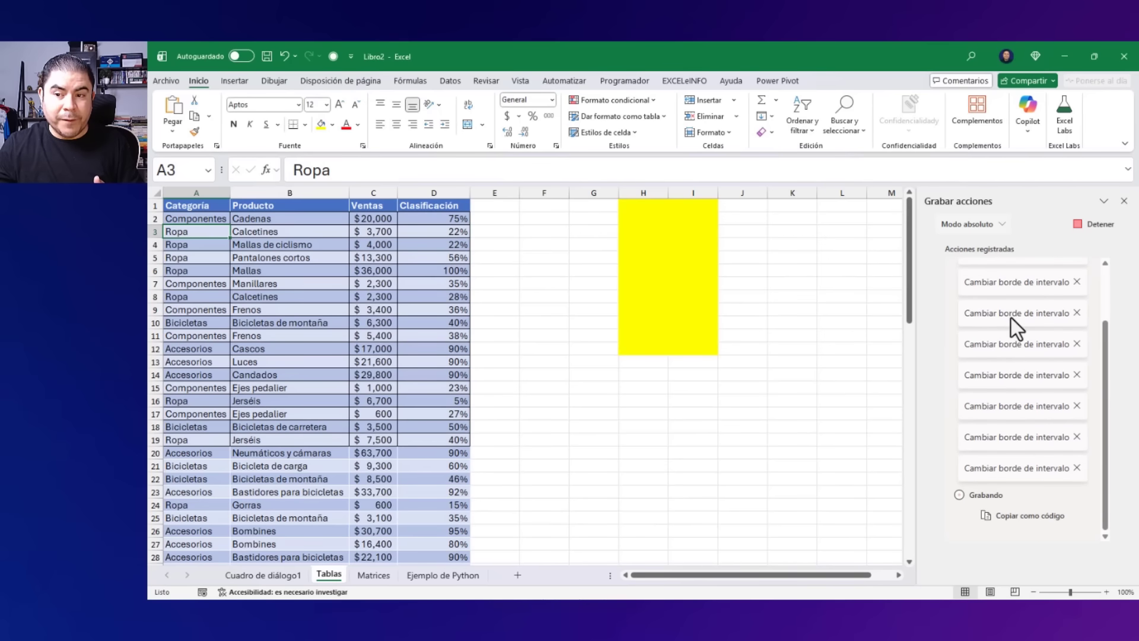
{"action": "scroll", "coordinate": [1010, 318], "scroll_direction": "up", "scroll_amount": 3}
{"action": "left_click", "coordinate": [1093, 230]}
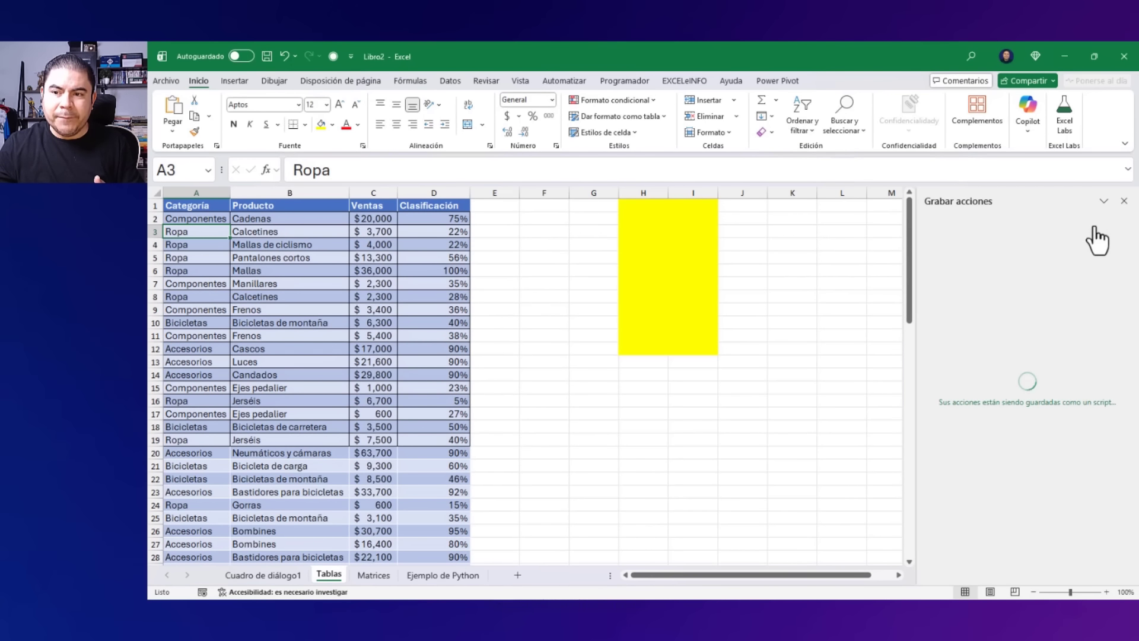
{"action": "left_click", "coordinate": [986, 485]}
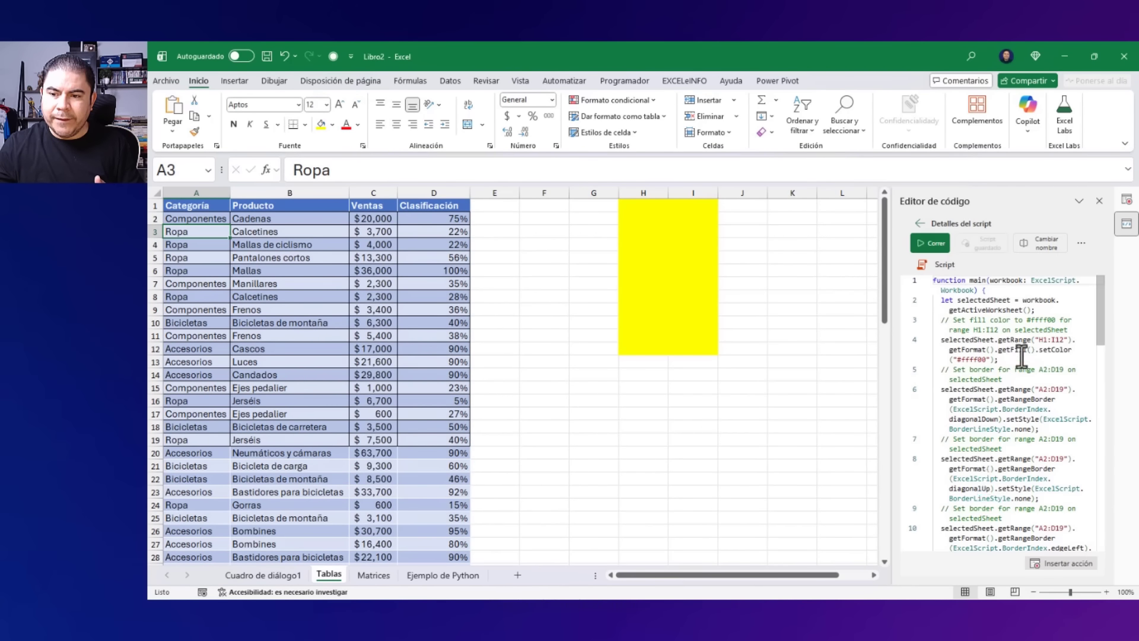
Widen the code editor and examine the recorded script's fill color and border commands.
{"action": "left_click_drag", "start_coordinate": [889, 379], "coordinate": [735, 383]}
{"action": "scroll", "coordinate": [961, 344], "scroll_direction": "down", "scroll_amount": 5}
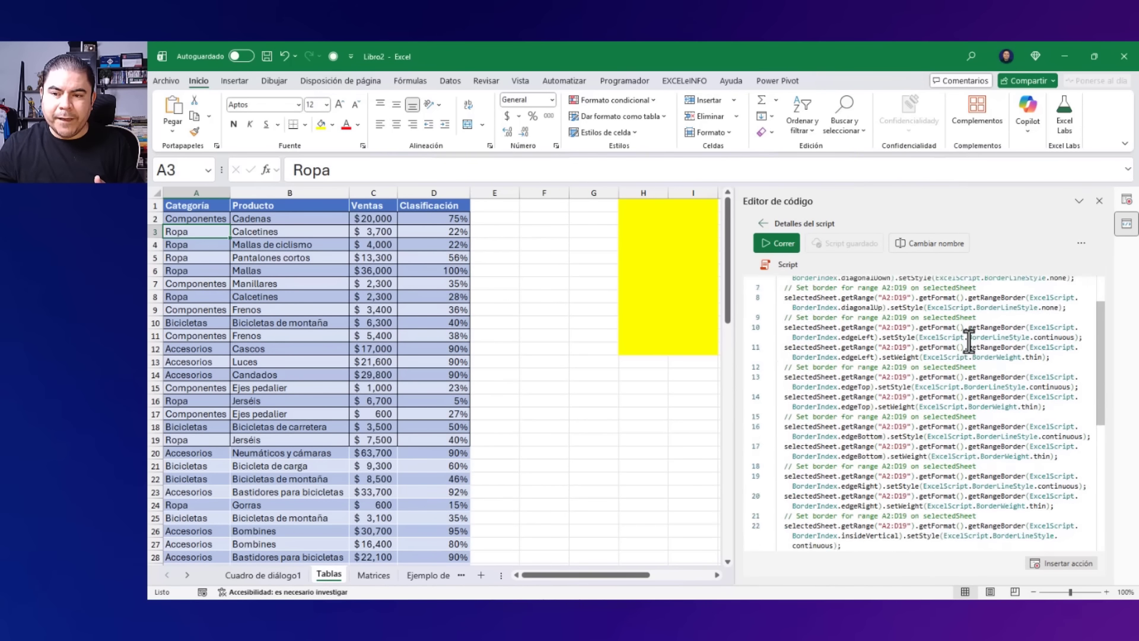
{"action": "scroll", "coordinate": [969, 343], "scroll_direction": "up", "scroll_amount": 5}
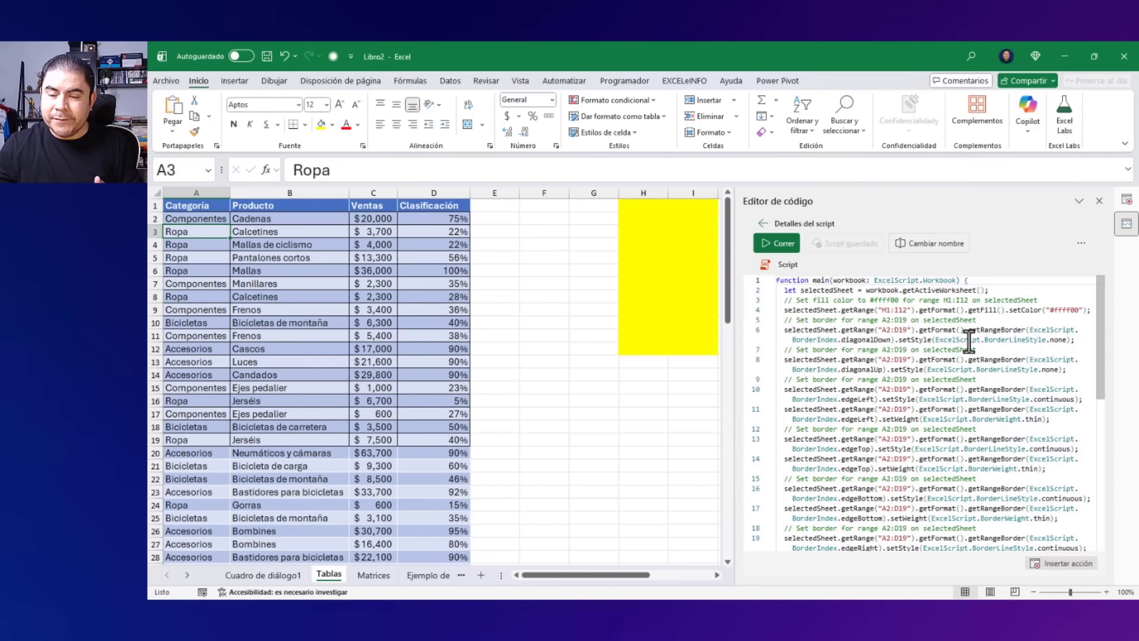
{"action": "left_click", "coordinate": [989, 281]}
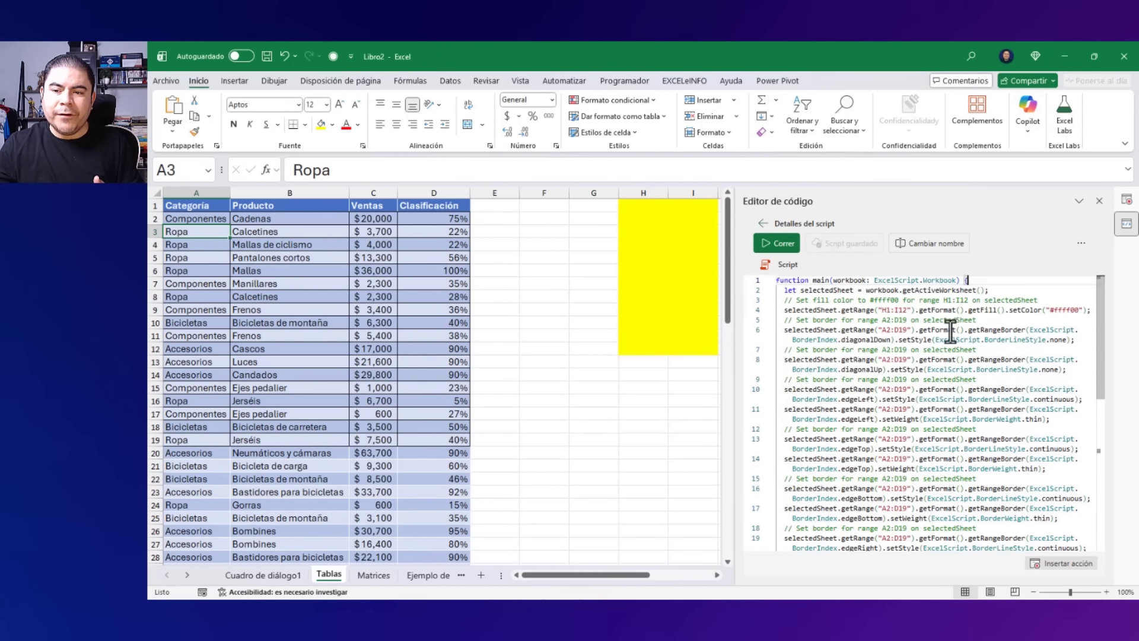
{"action": "left_click", "coordinate": [1000, 349]}
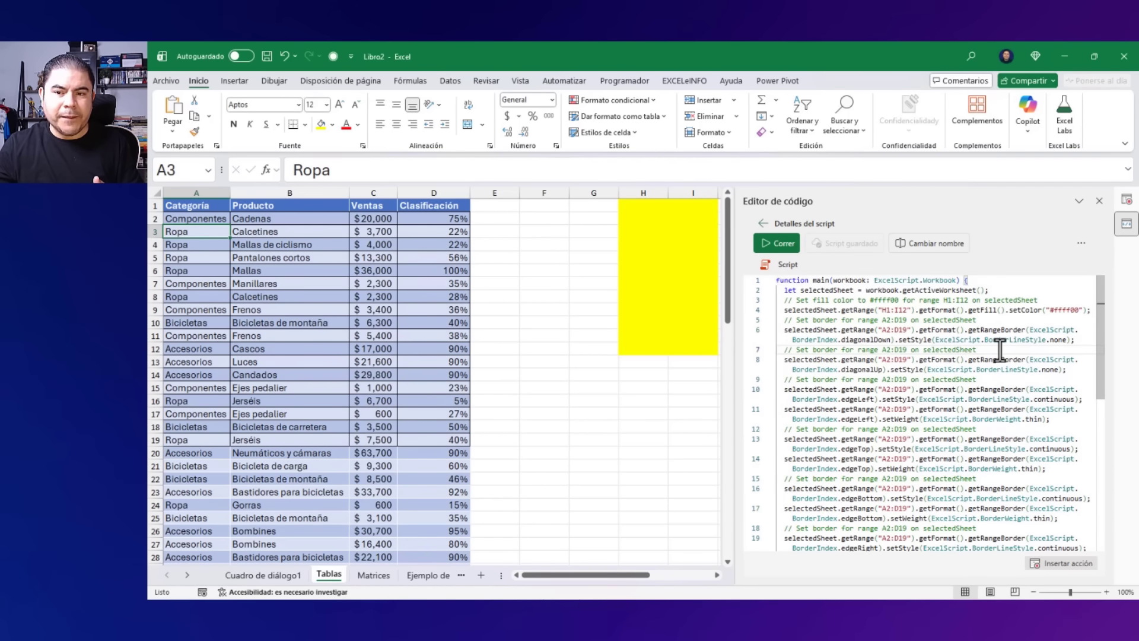
{"action": "left_click", "coordinate": [1000, 381]}
{"action": "left_click", "coordinate": [1005, 428]}
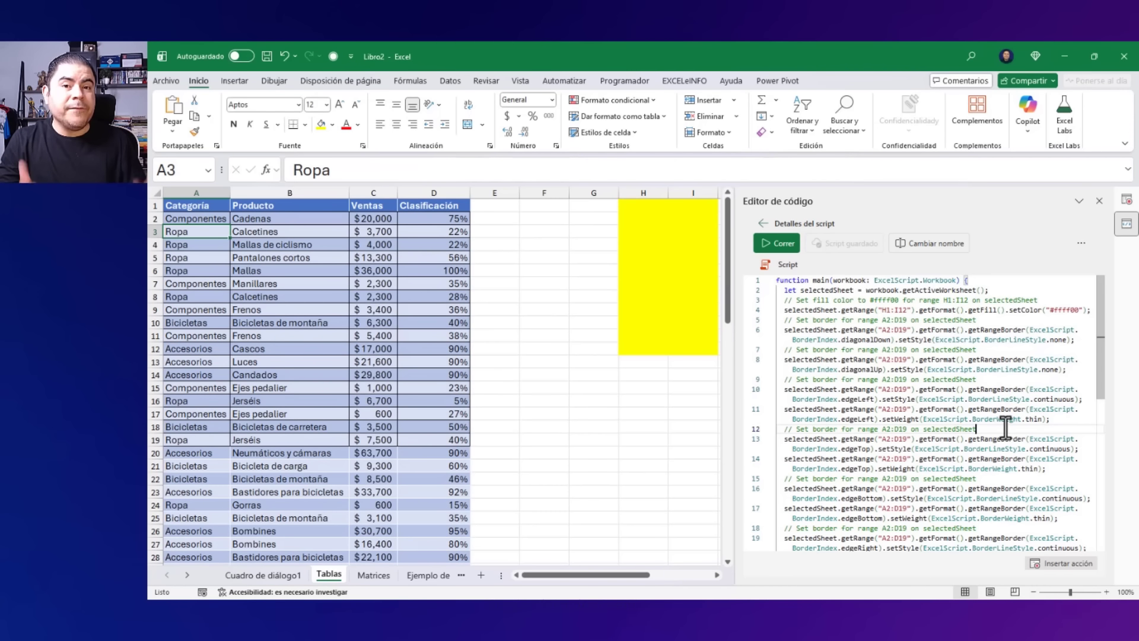
{"action": "key", "text": "ctrl+Home"}
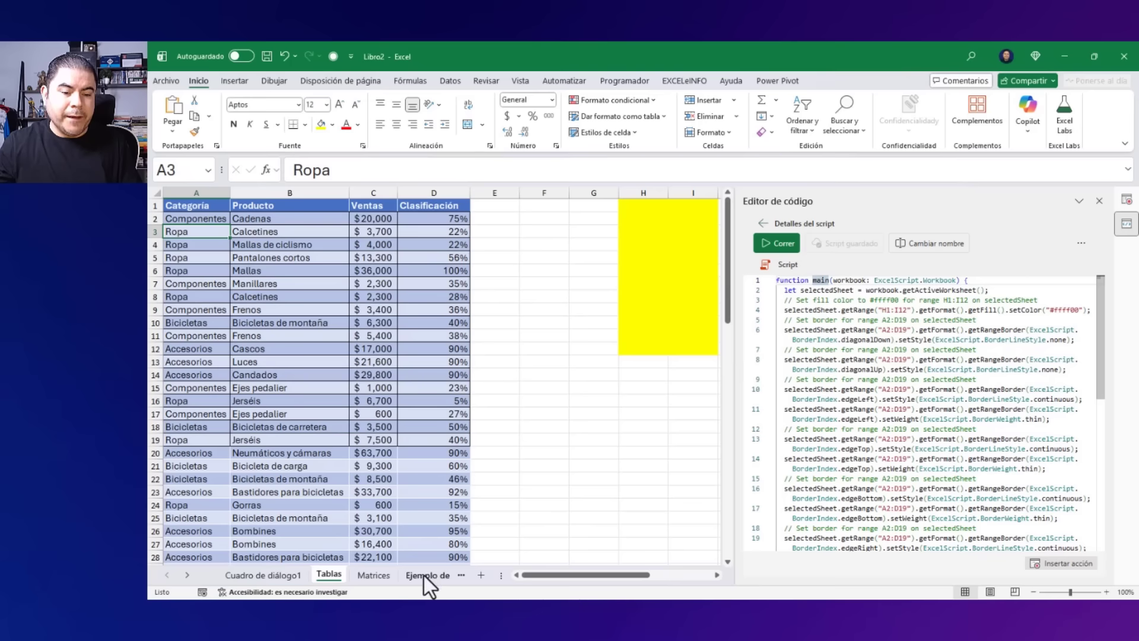
Switch to the Ejemplo de Python sheet, close the code editor and inspect the Python formula in cell G3.
{"action": "left_click", "coordinate": [425, 575]}
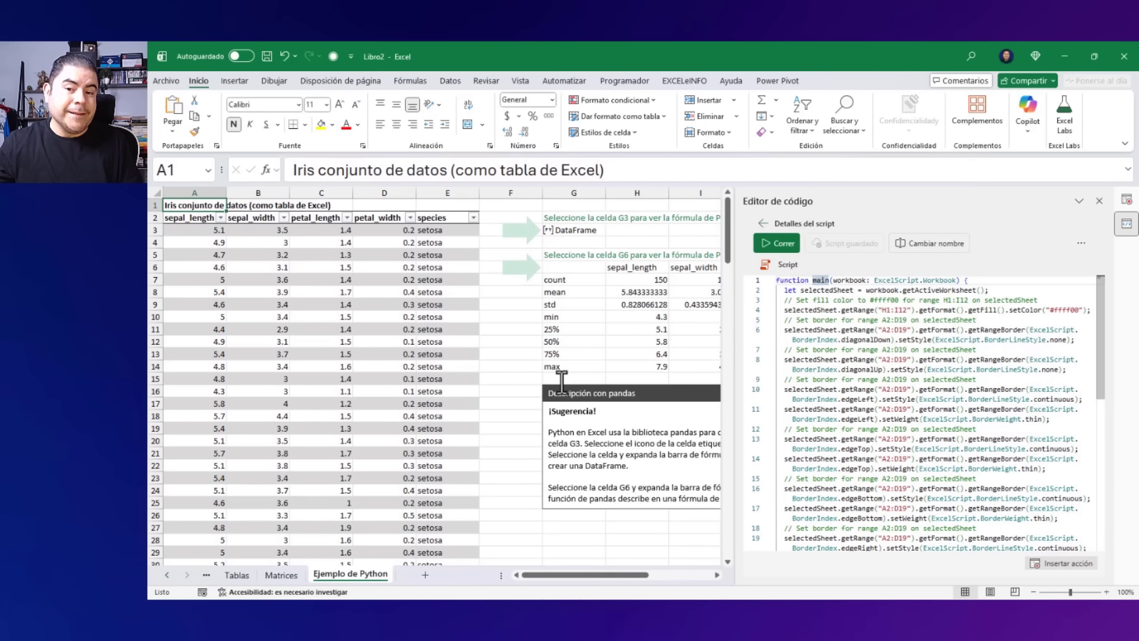
{"action": "left_click", "coordinate": [1099, 202]}
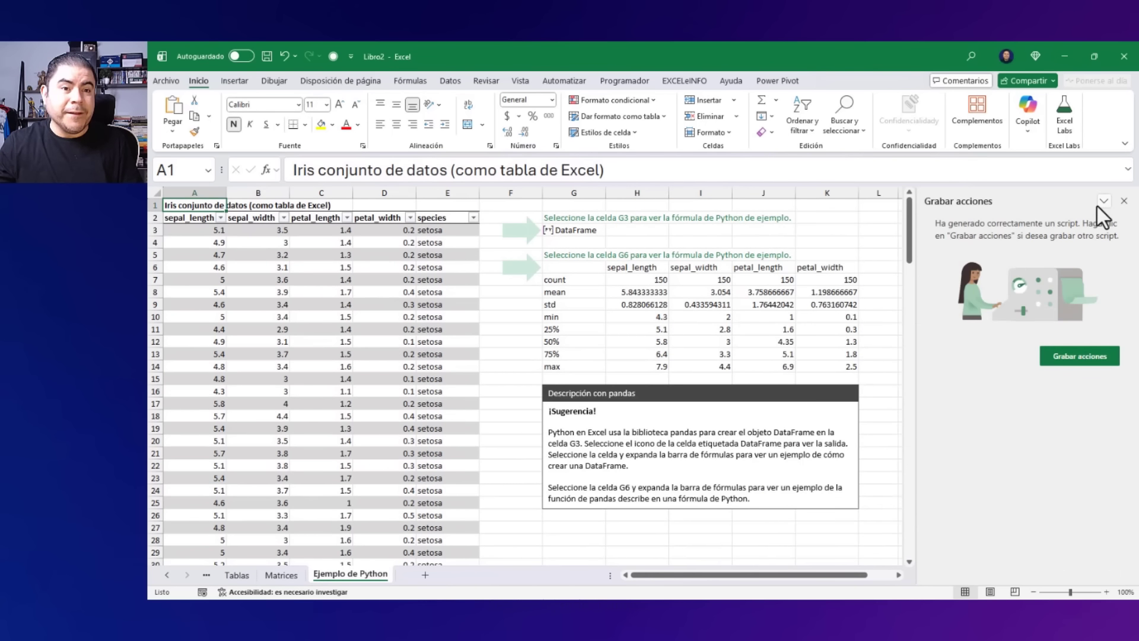
{"action": "left_click", "coordinate": [422, 84]}
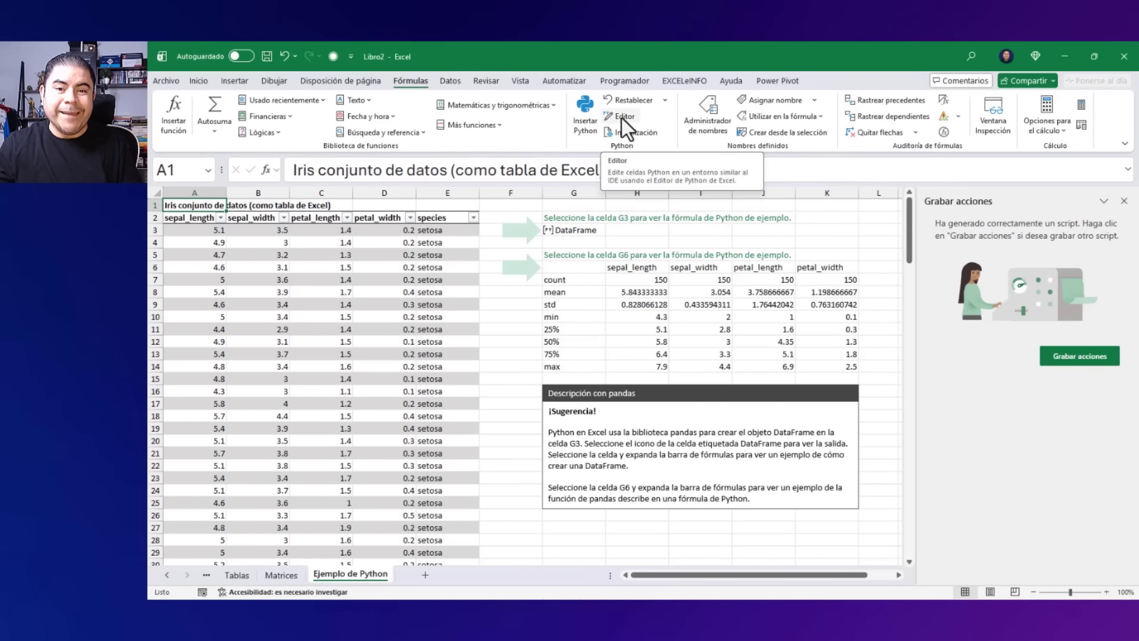
{"action": "left_click", "coordinate": [578, 239]}
{"action": "left_click", "coordinate": [577, 230]}
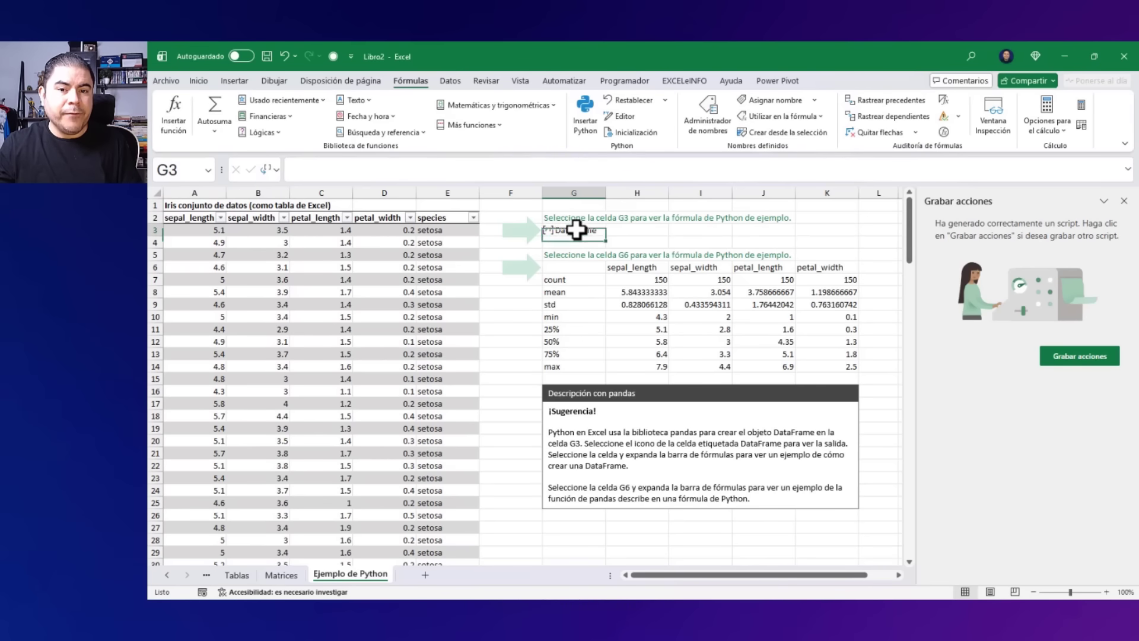
{"action": "double_click", "coordinate": [576, 230]}
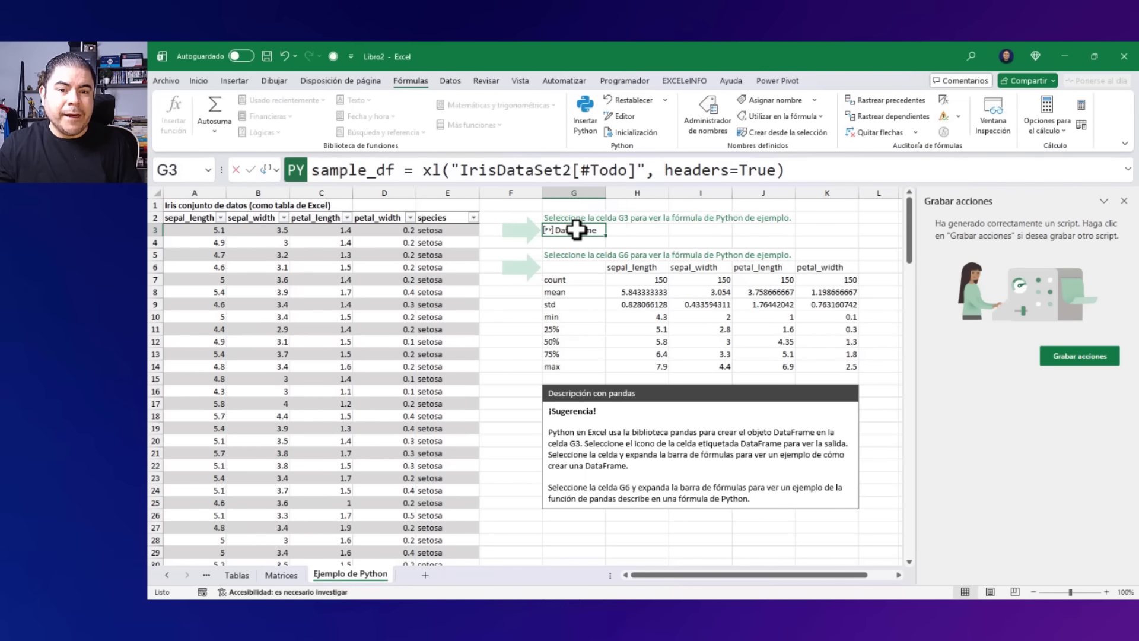
{"action": "key", "text": "Escape"}
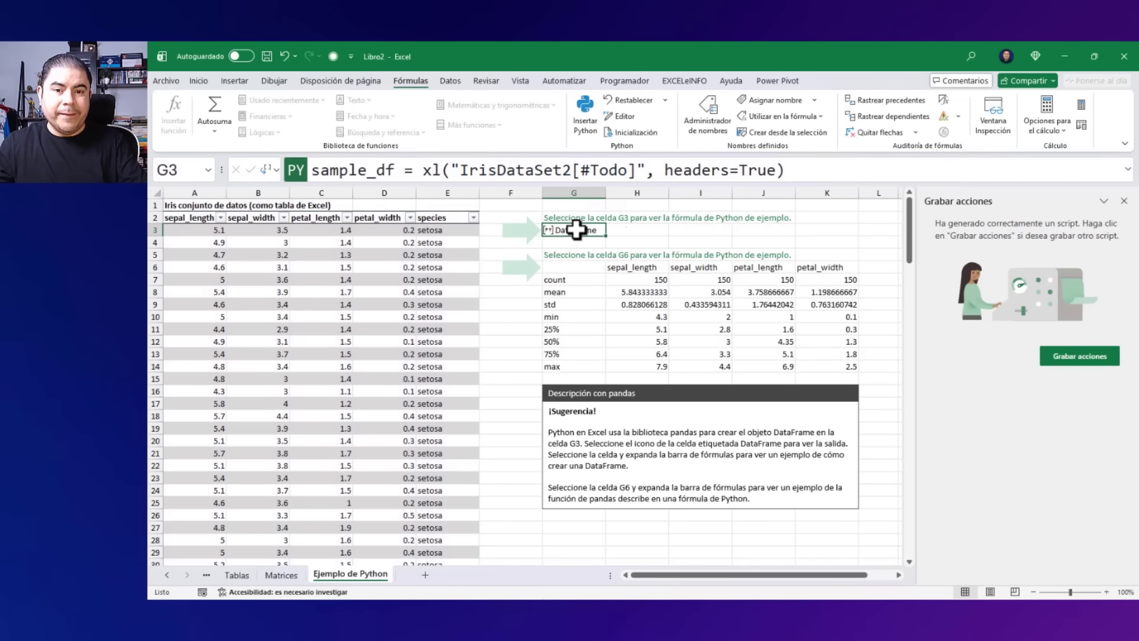
{"action": "scroll", "coordinate": [591, 350], "scroll_direction": "down", "scroll_amount": 3}
{"action": "scroll", "coordinate": [591, 350], "scroll_direction": "down", "scroll_amount": 3}
{"action": "left_click", "coordinate": [572, 340]}
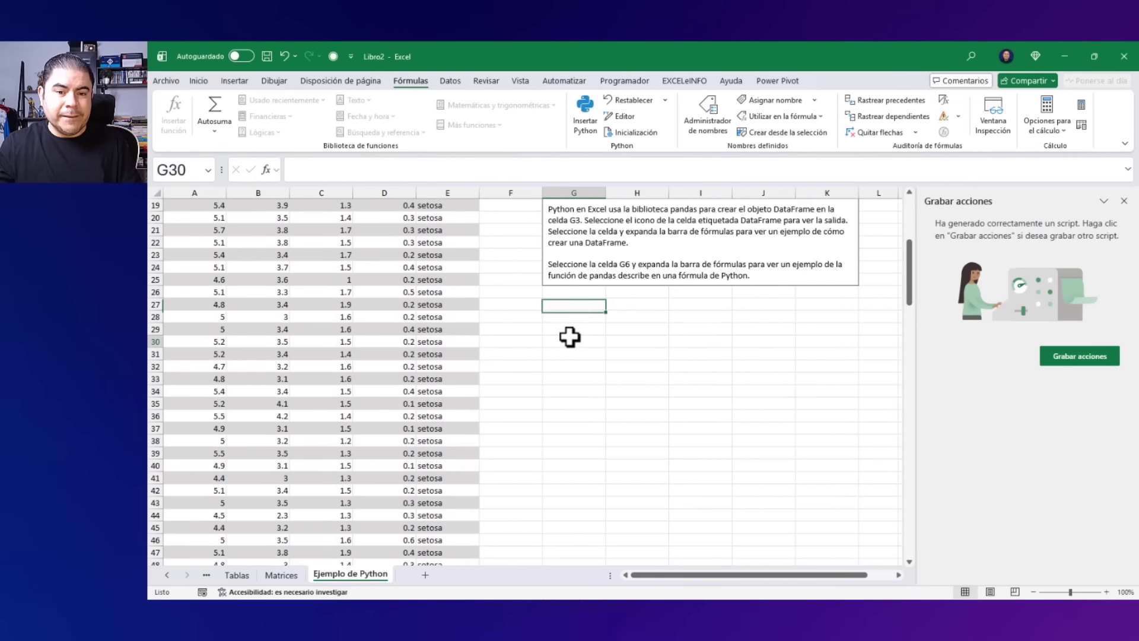
{"action": "type", "text": "="}
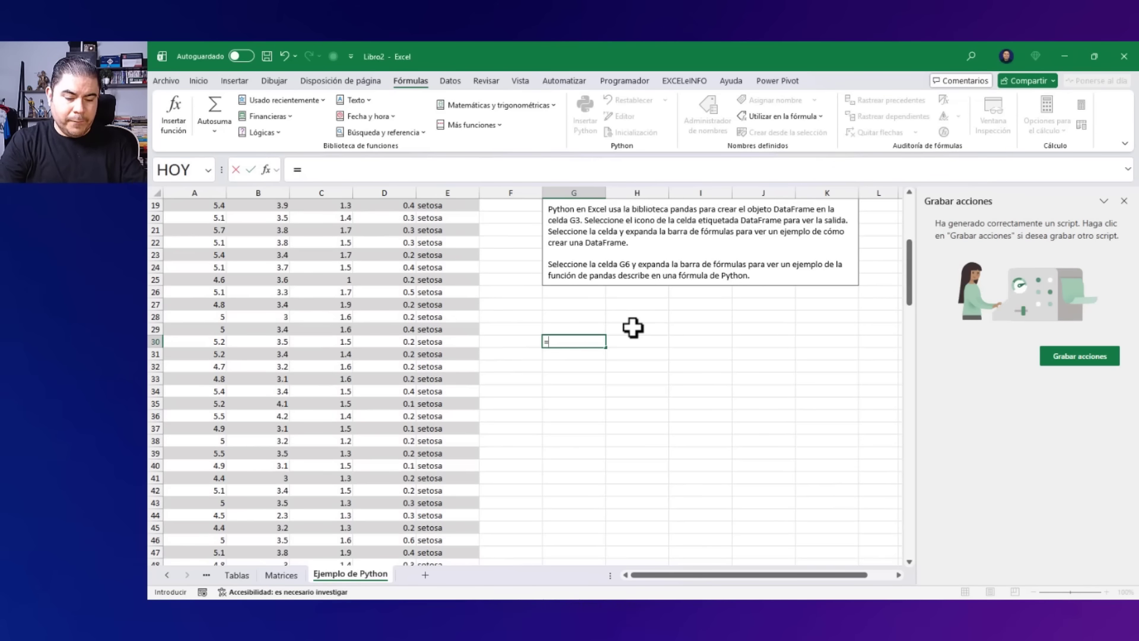
{"action": "type", "text": "PY"}
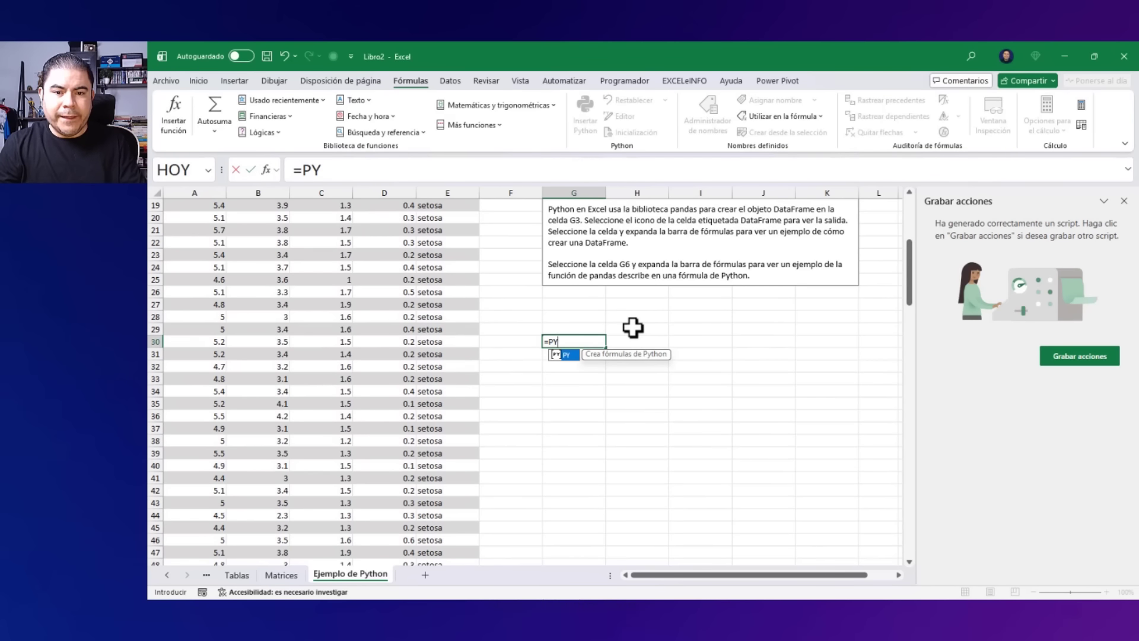
{"action": "key", "text": "Tab"}
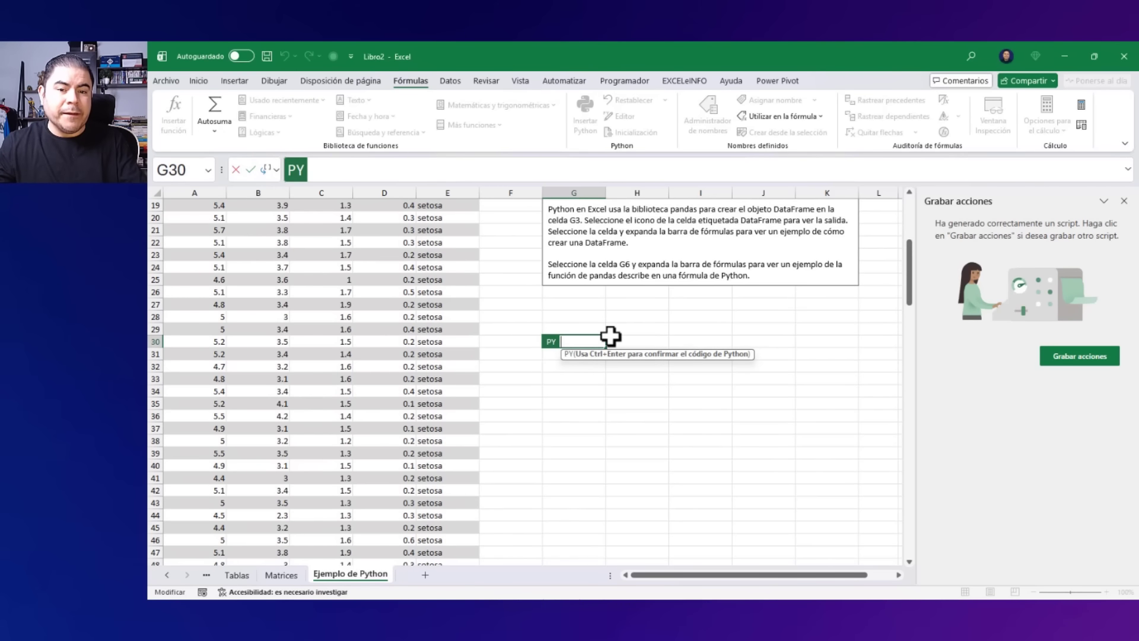
{"action": "key", "text": "Escape"}
Inspect the Python formula in cell G6 and open the Python Editor.
{"action": "scroll", "coordinate": [610, 337], "scroll_direction": "up", "scroll_amount": 6}
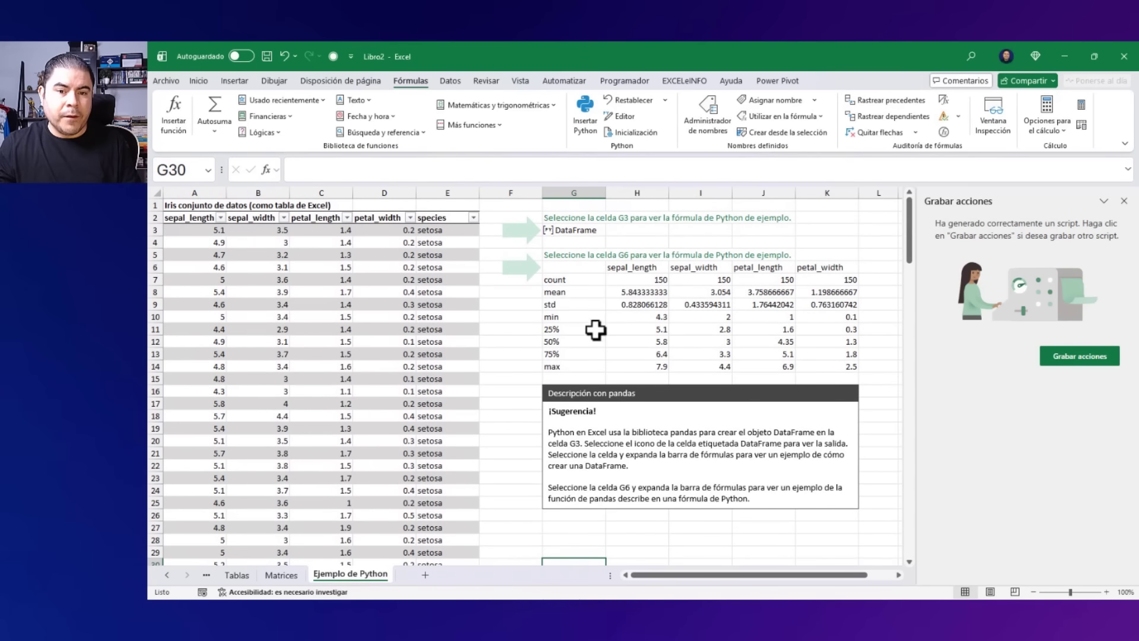
{"action": "left_click", "coordinate": [575, 259]}
{"action": "left_click", "coordinate": [576, 267]}
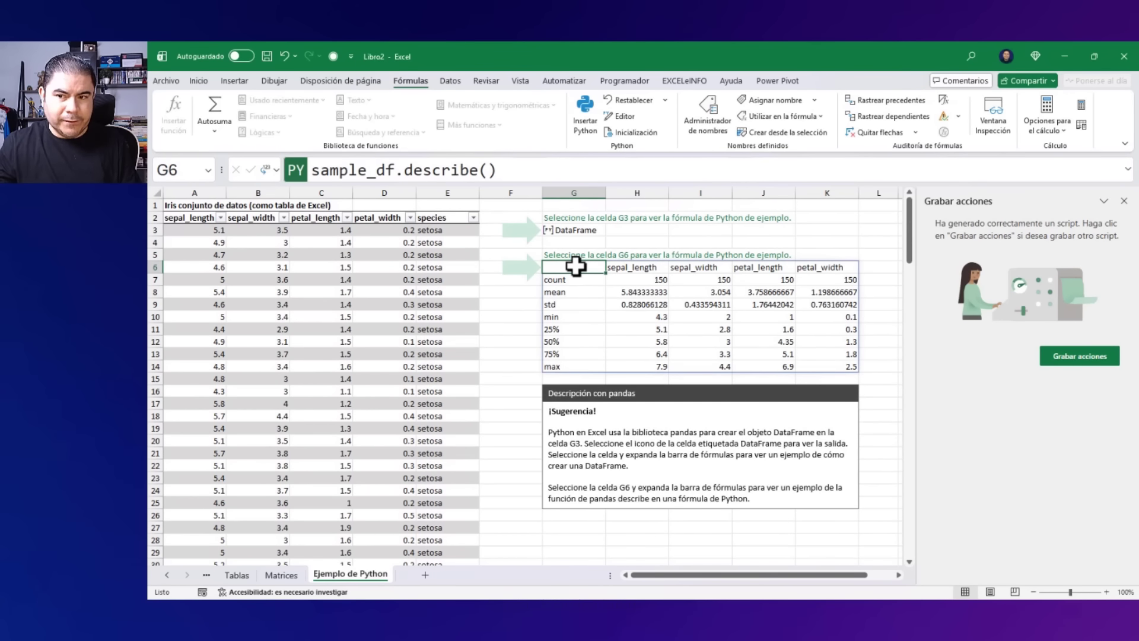
{"action": "left_click", "coordinate": [628, 118]}
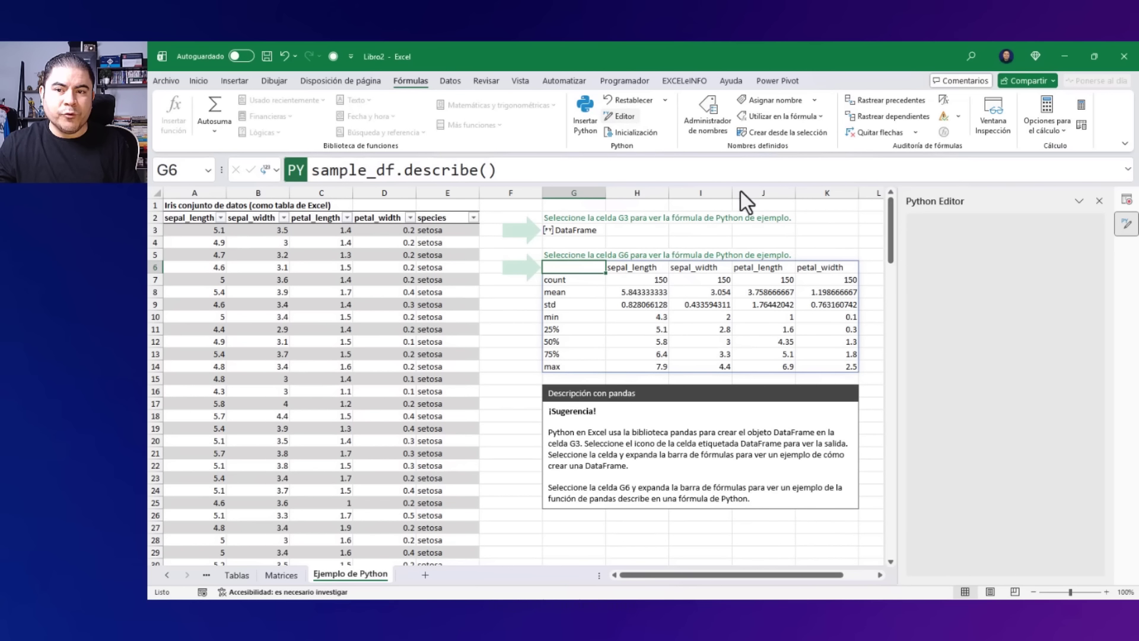